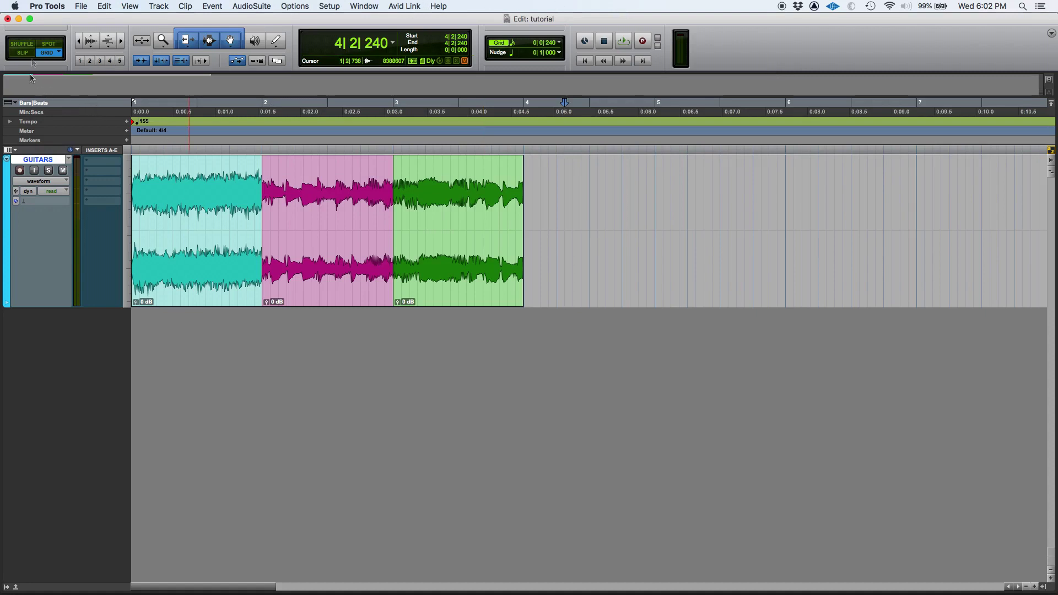
Switch the edit mode to Shuffle, then leave Shuffle again with F4.
left_click(29, 44)
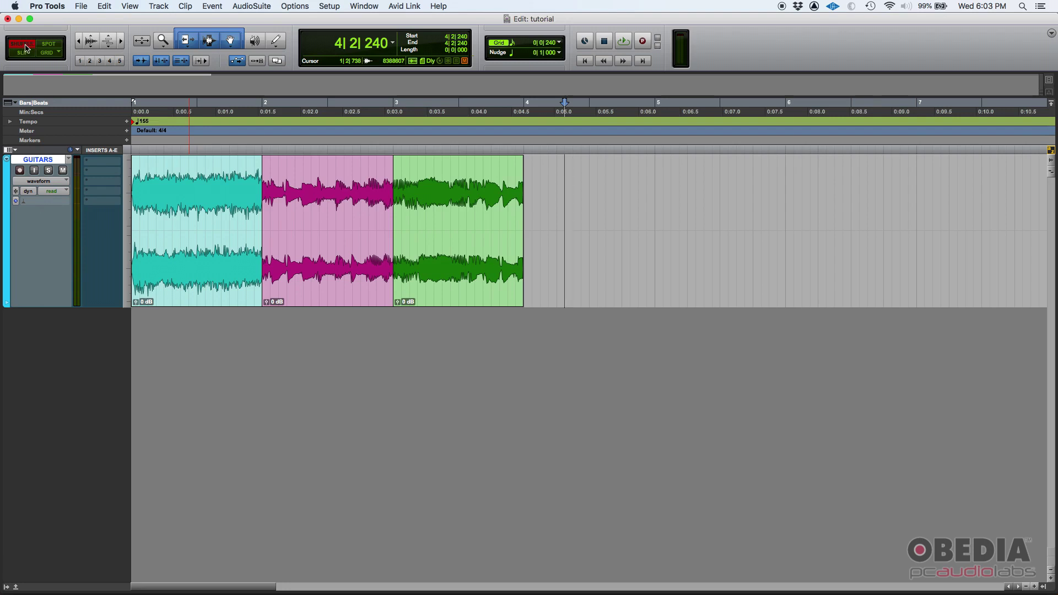
key("F4")
Switch from Slip to Shuffle mode and try selecting the cyan, pink and green clips.
left_click(21, 53)
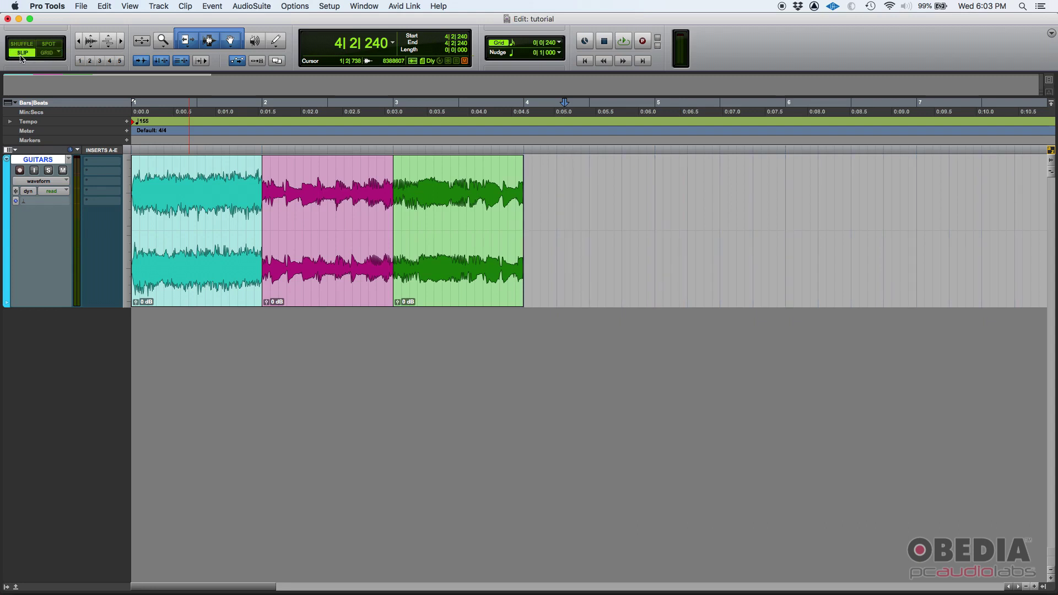
left_click(29, 48)
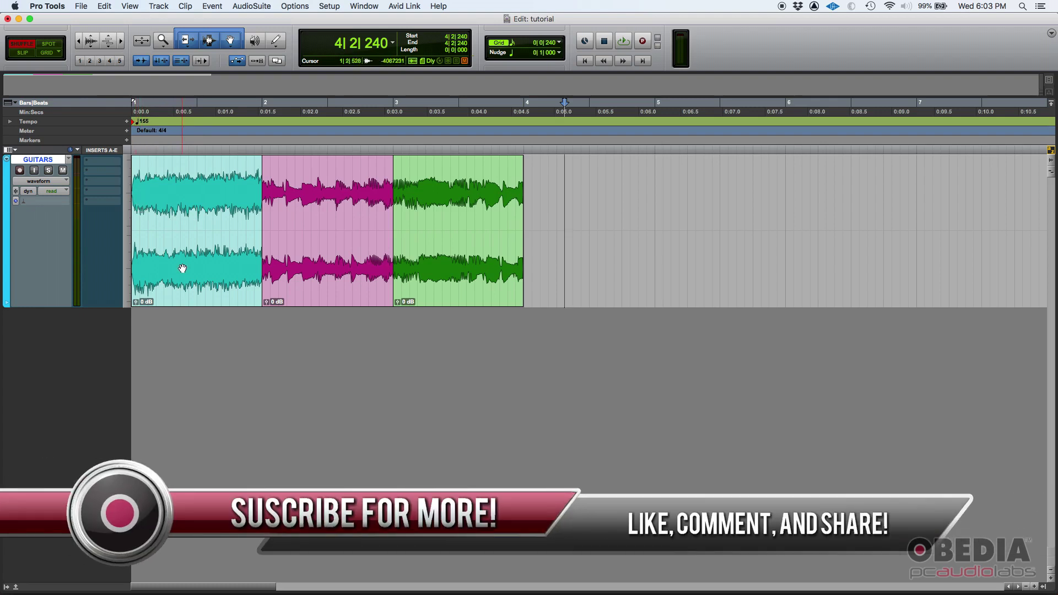
left_click(188, 274)
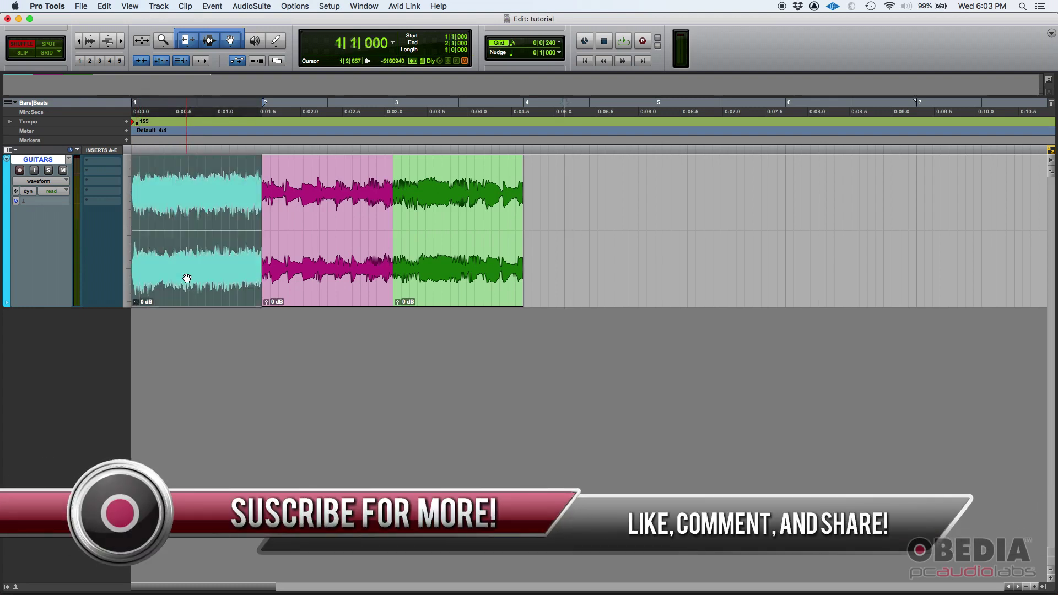
left_click(314, 255)
left_click(441, 258)
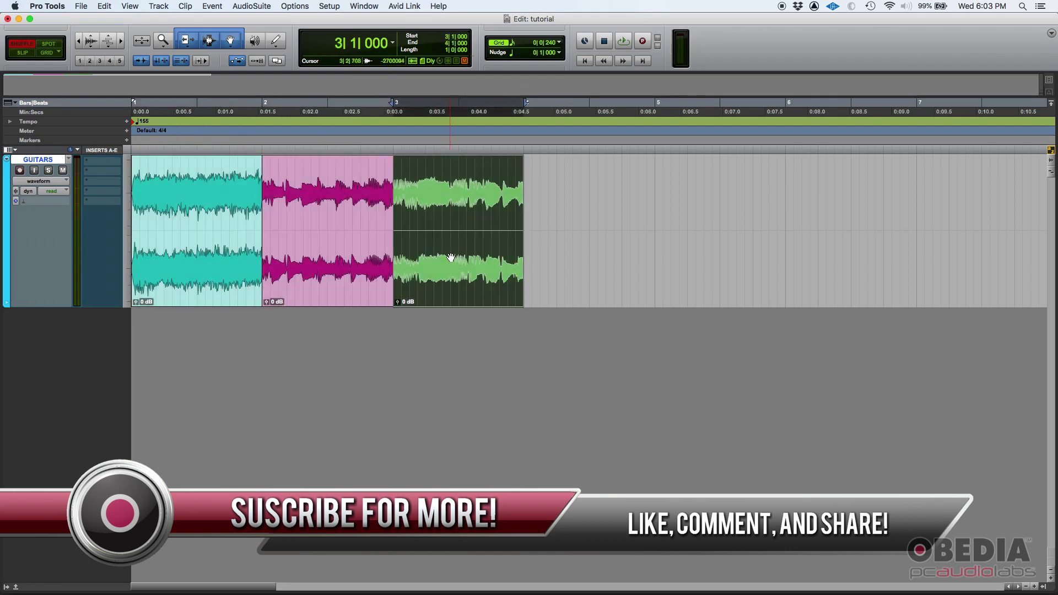
left_click(300, 265)
left_click(165, 262)
left_click(345, 266)
left_click(598, 177)
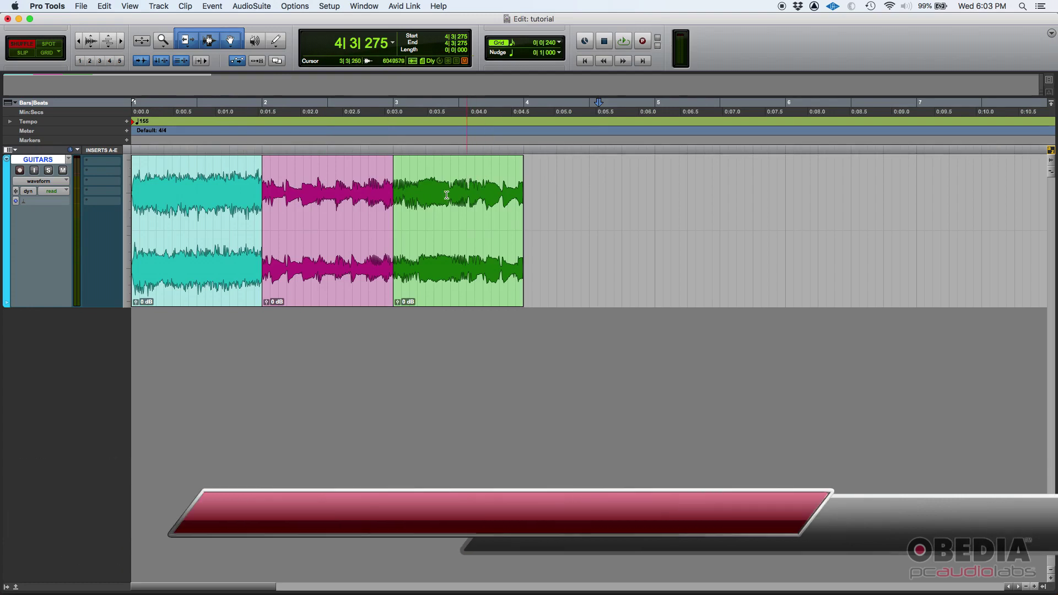
Drag the cyan clip after the green clip so pink and green slide left.
left_click(197, 276)
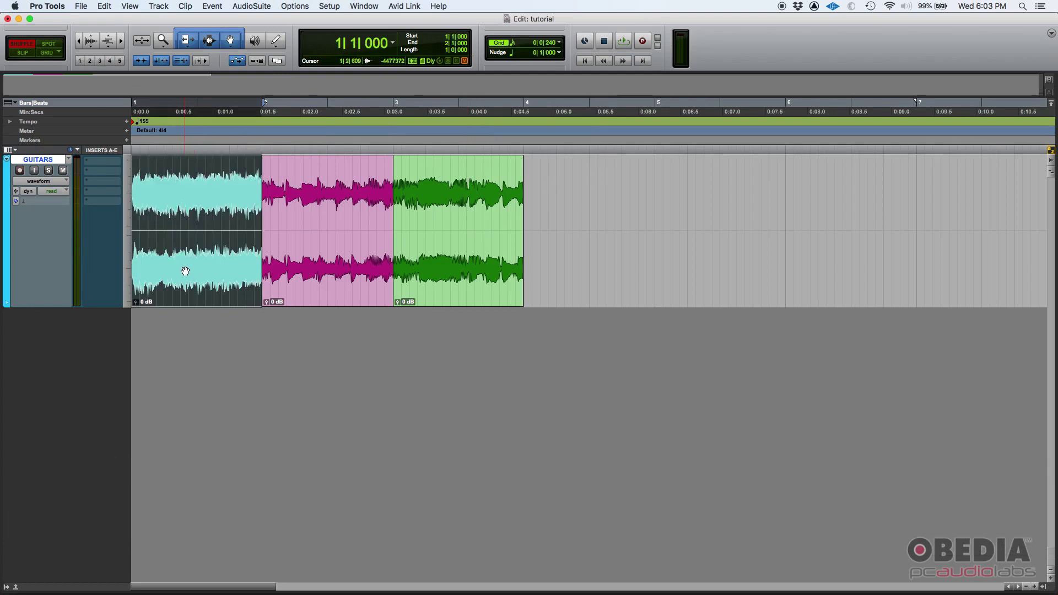
left_click_drag(185, 271, 560, 259)
left_click(562, 228)
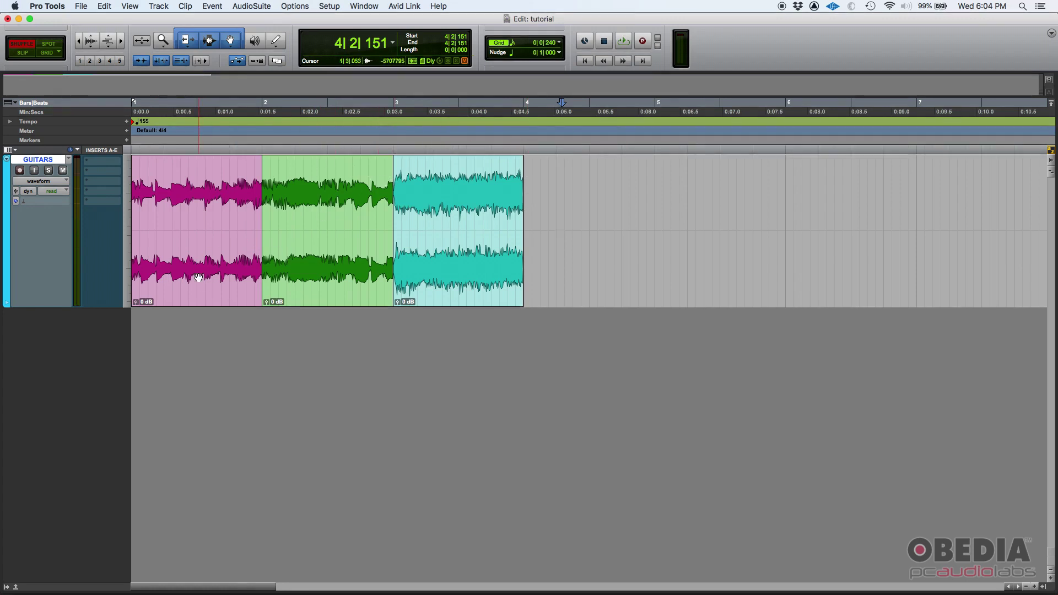
Move the pink clip to the end of the track and back into the first slot.
left_click_drag(173, 271, 533, 253)
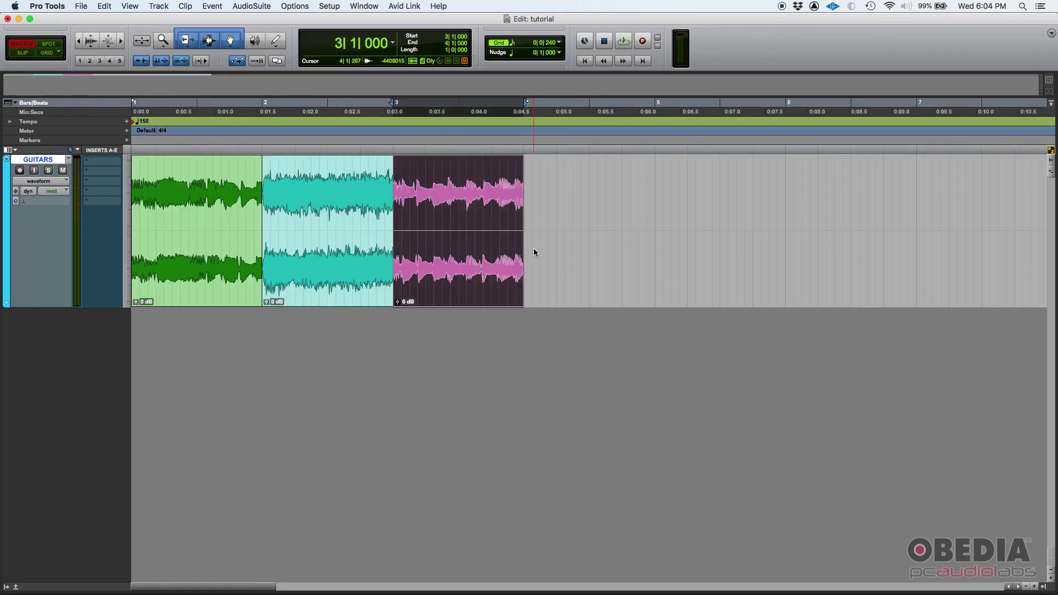
left_click(559, 251)
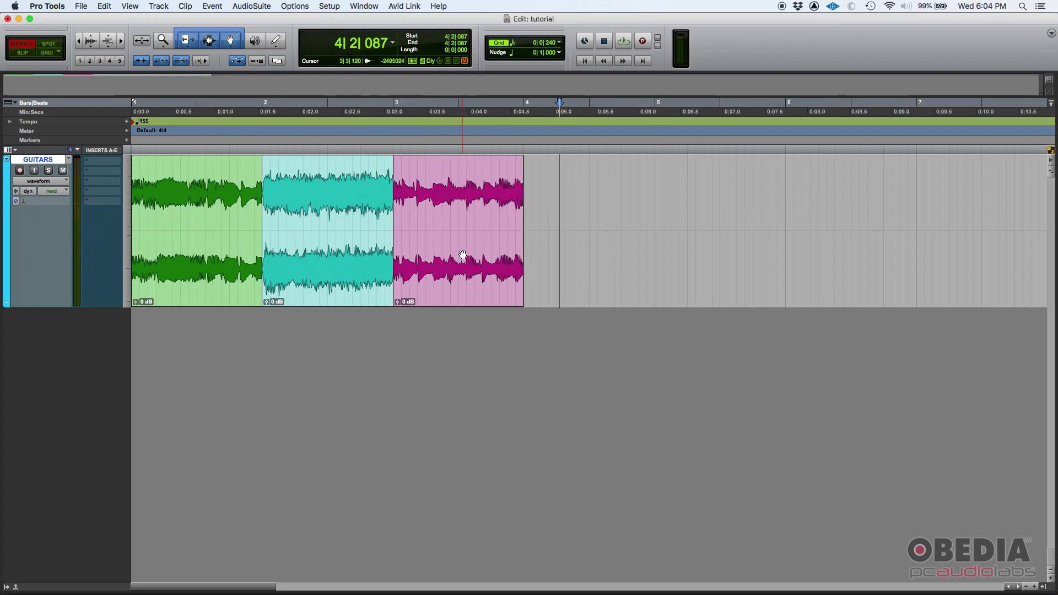
left_click_drag(463, 253, 154, 231)
left_click(789, 200)
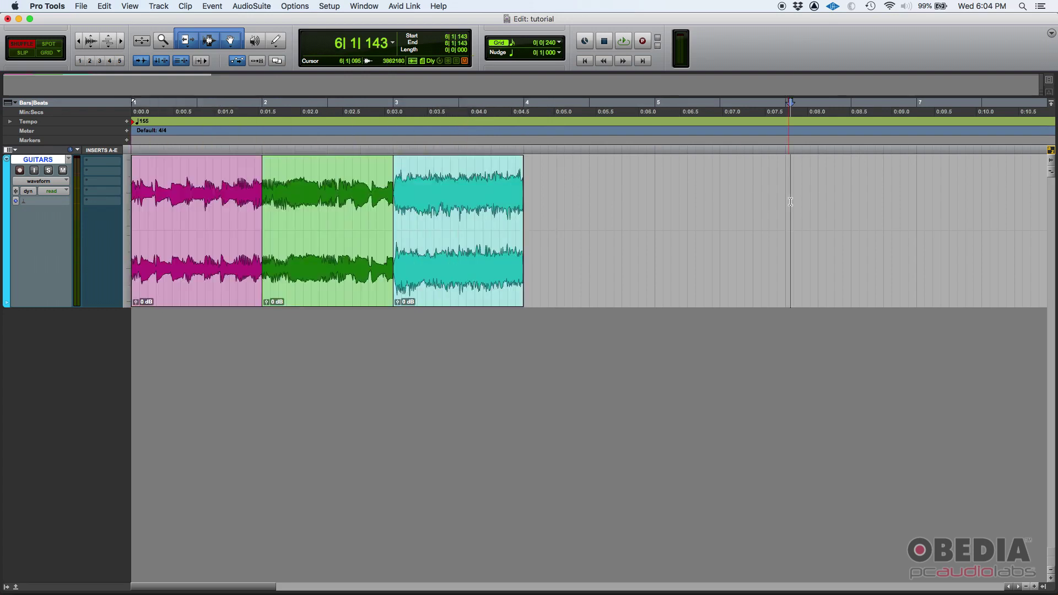
Move the green clip into the last slot and set the edit point after it.
left_click(339, 247)
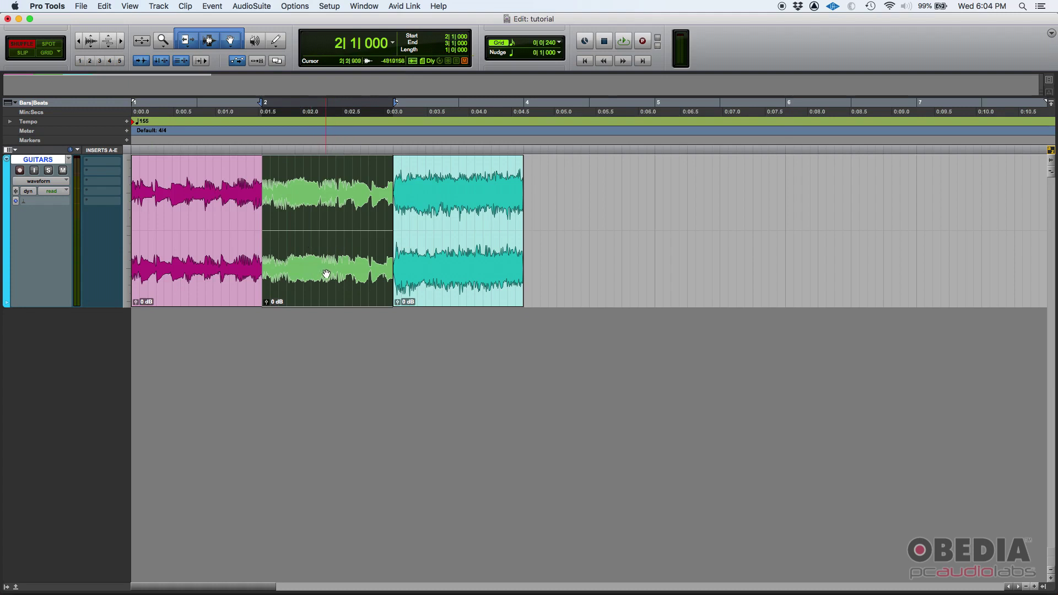
left_click_drag(326, 273, 537, 260)
left_click(579, 186)
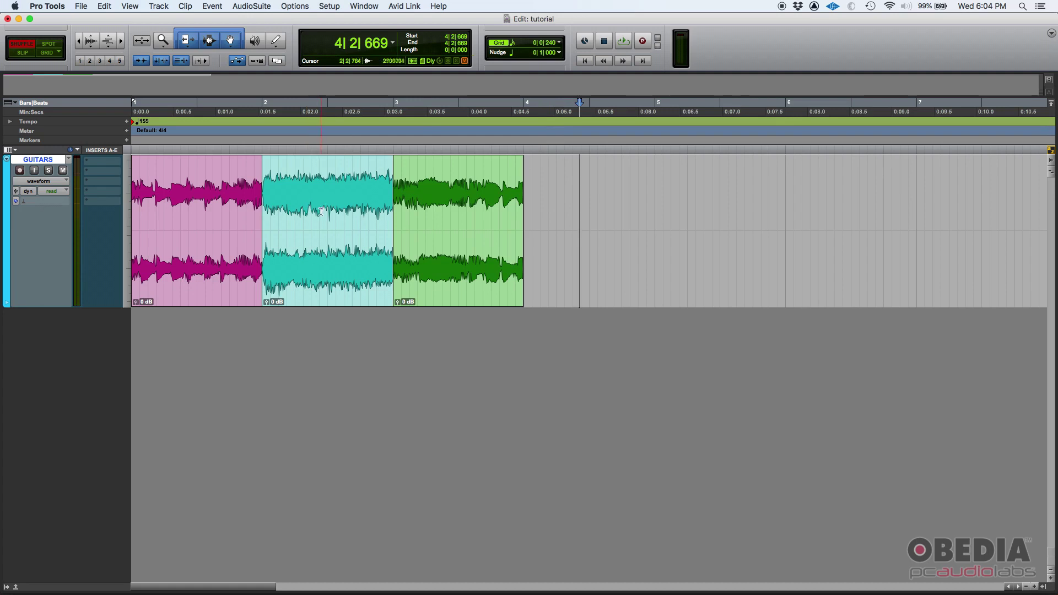
left_click(528, 206)
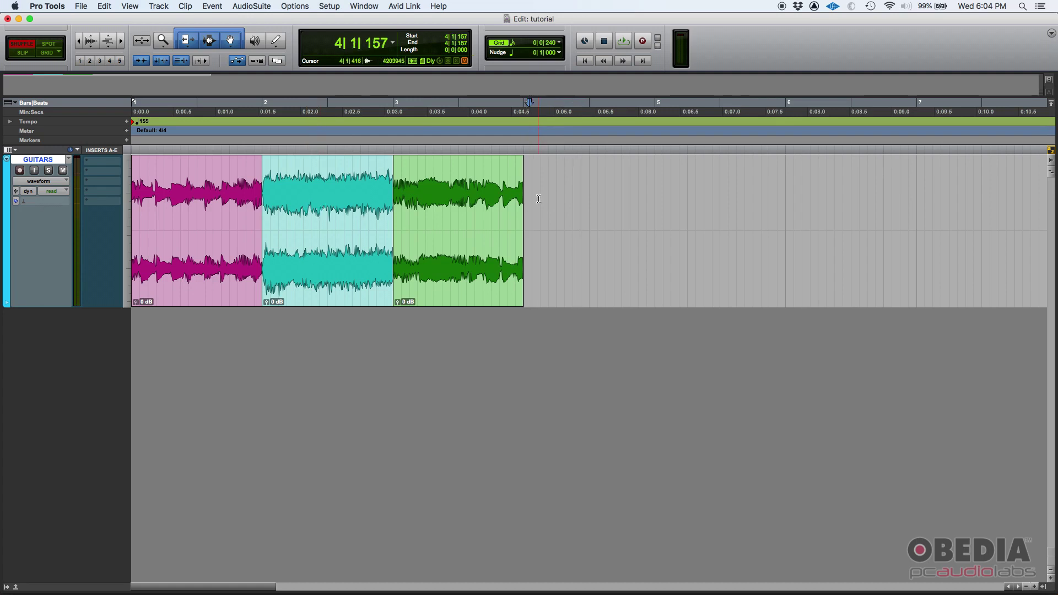
In Grid mode, move the cyan and green clips later, leaving a gap after pink.
left_click(538, 204)
key("F4")
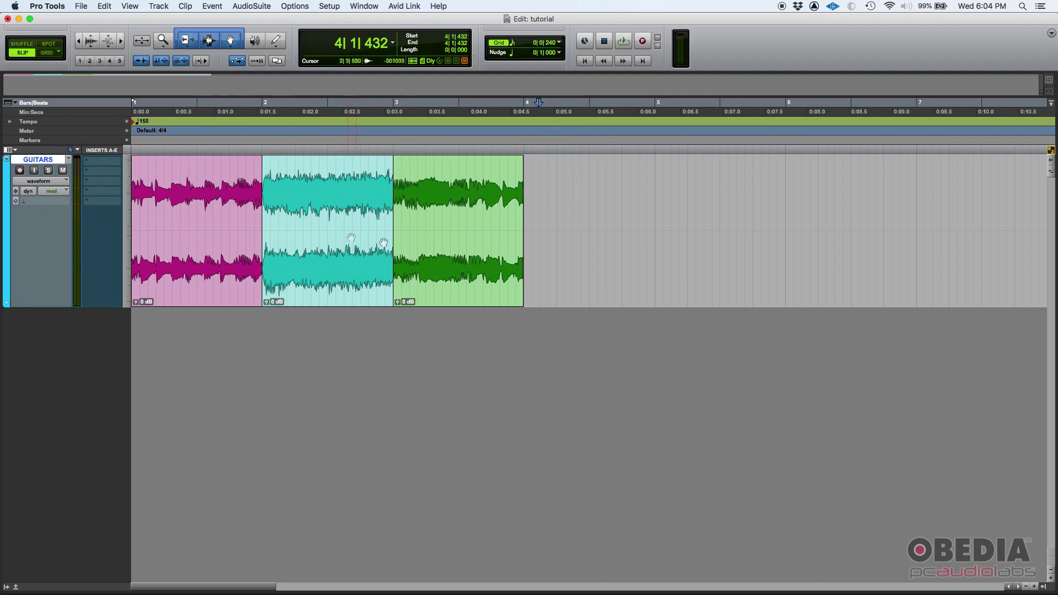
left_click(354, 265)
left_click(402, 264, "shift")
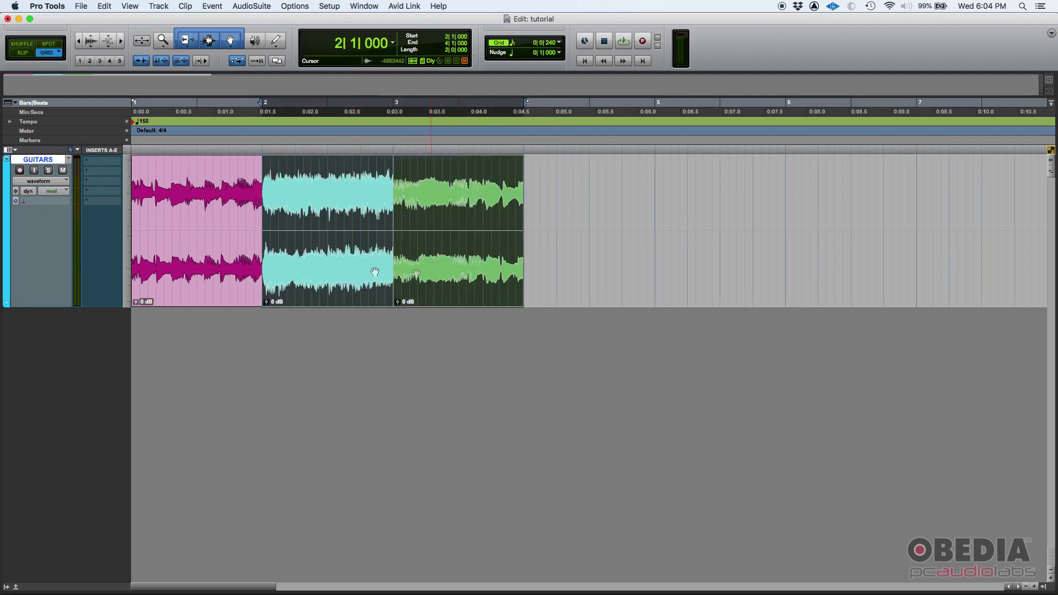
left_click_drag(326, 274, 384, 267)
left_click(297, 197)
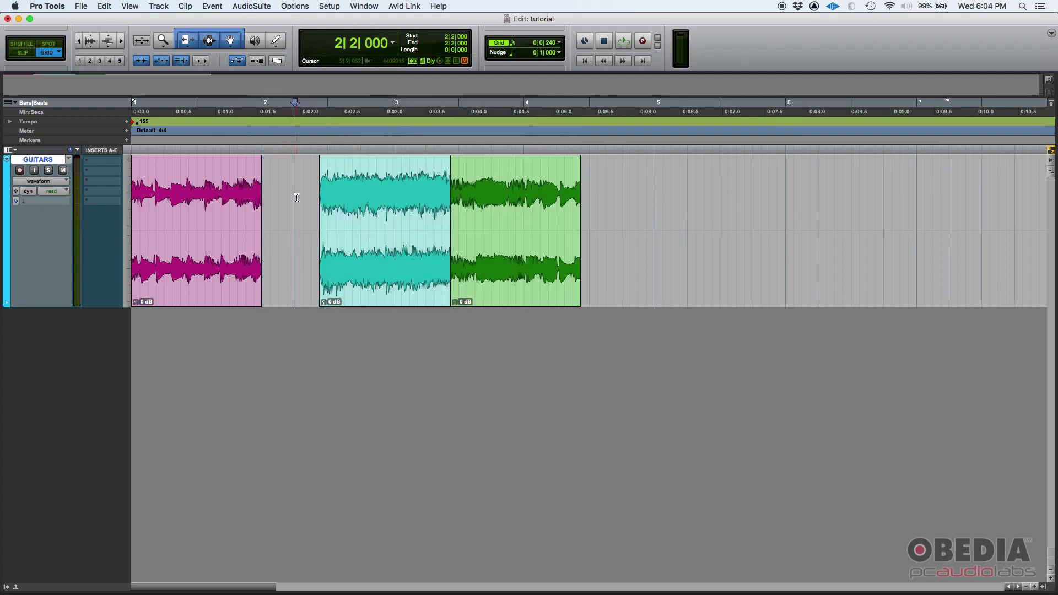
Switch to Shuffle mode with F1, mark a range in the gap and select the pink clip.
key("F1")
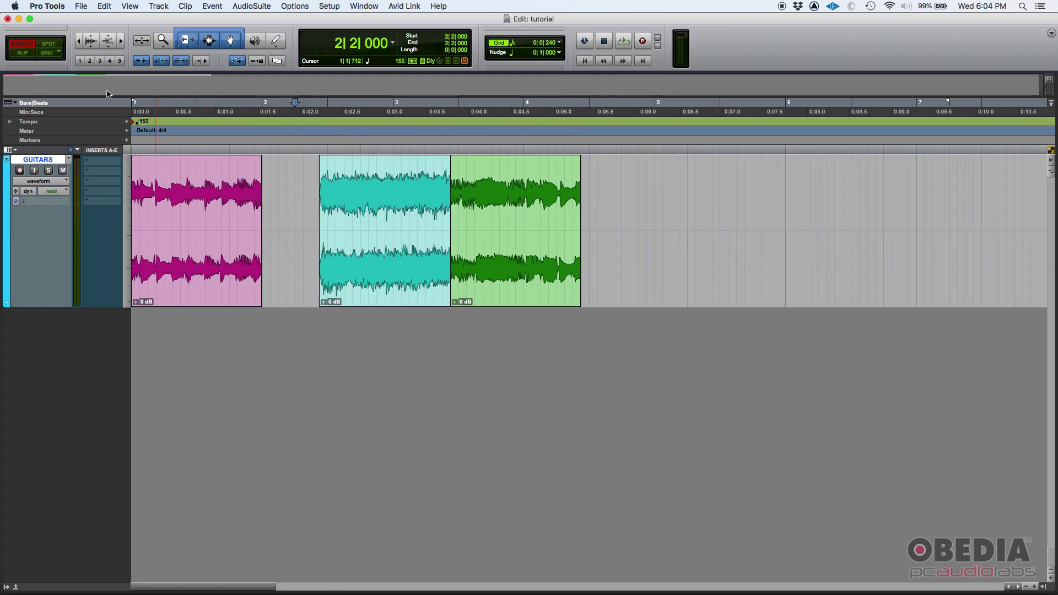
left_click(194, 273)
left_click(286, 182)
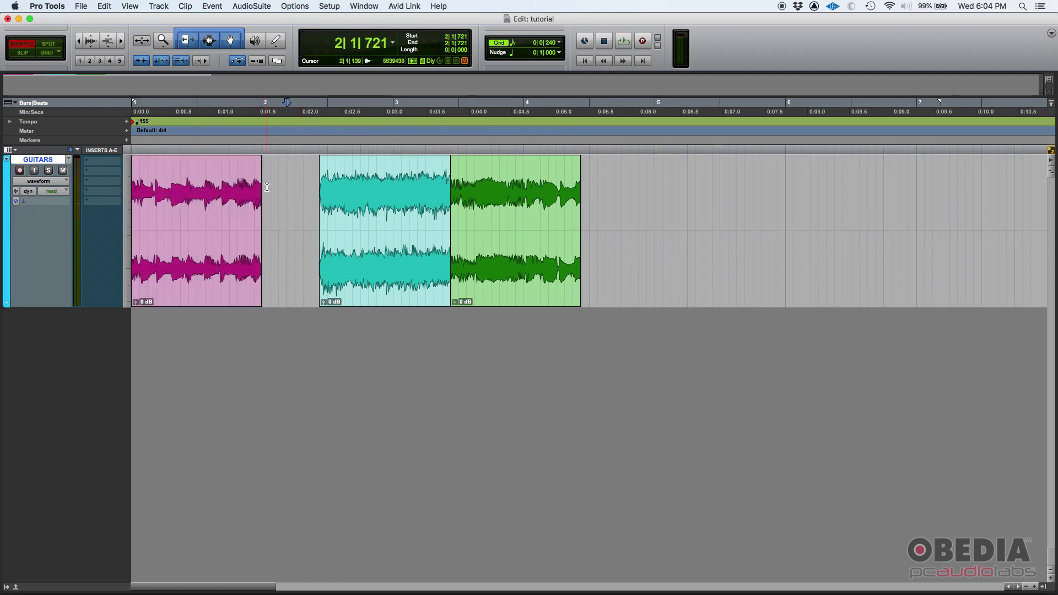
left_click_drag(267, 188, 304, 187)
left_click(367, 256)
left_click(487, 238)
left_click(702, 248)
left_click(175, 264)
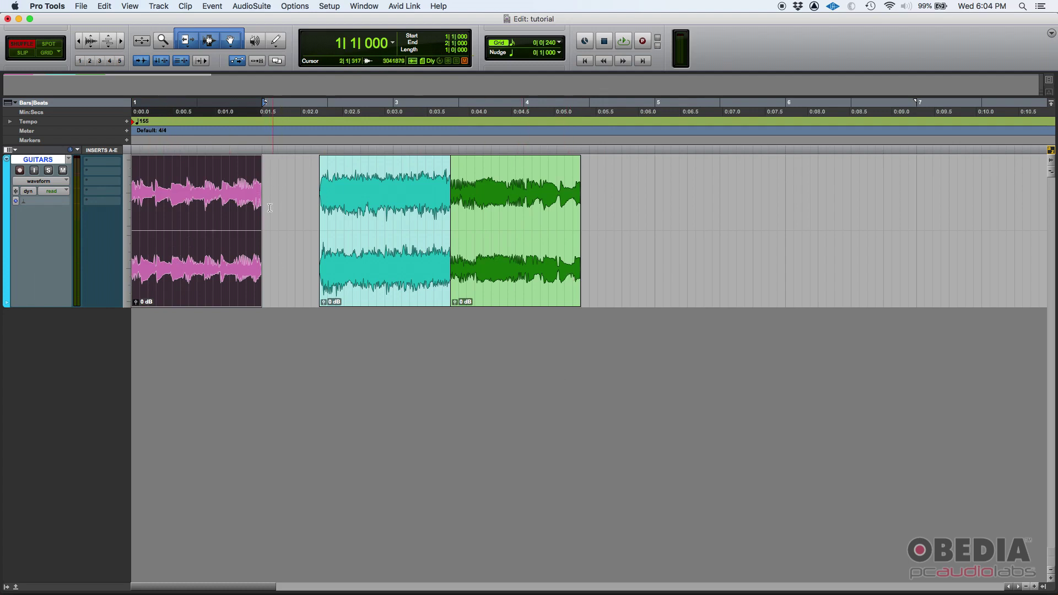
Drag pink after green, then undo twice so cyan and green butt against pink.
left_click(300, 203)
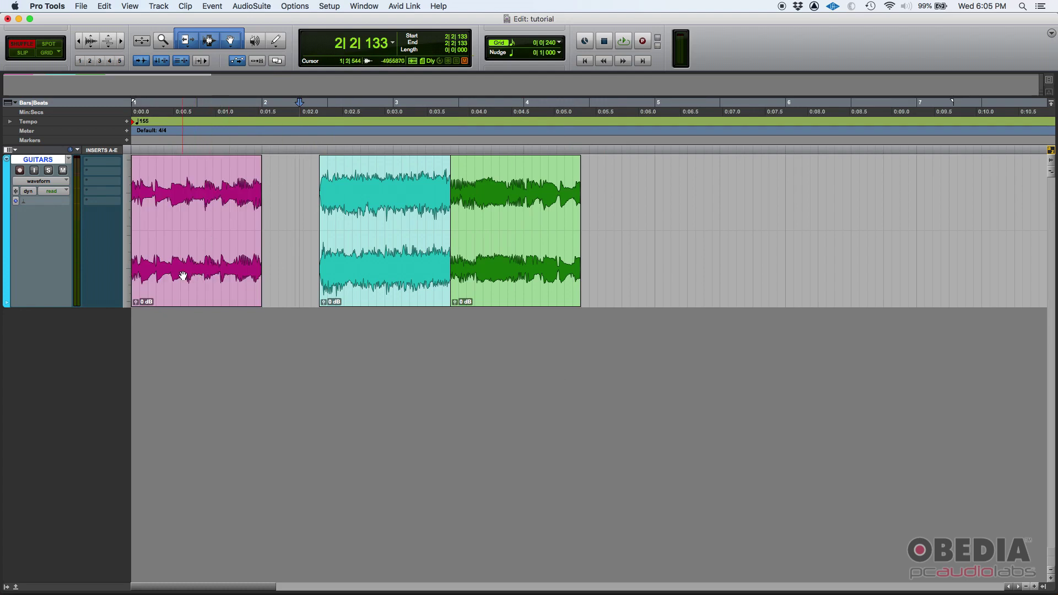
left_click_drag(183, 276, 578, 263)
left_click(624, 182)
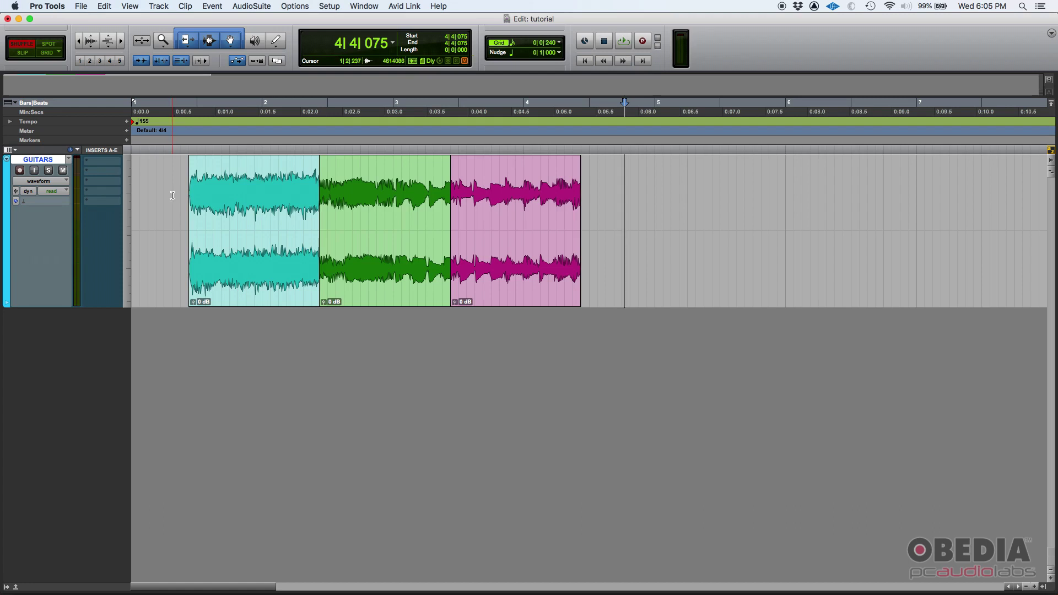
key("super+z")
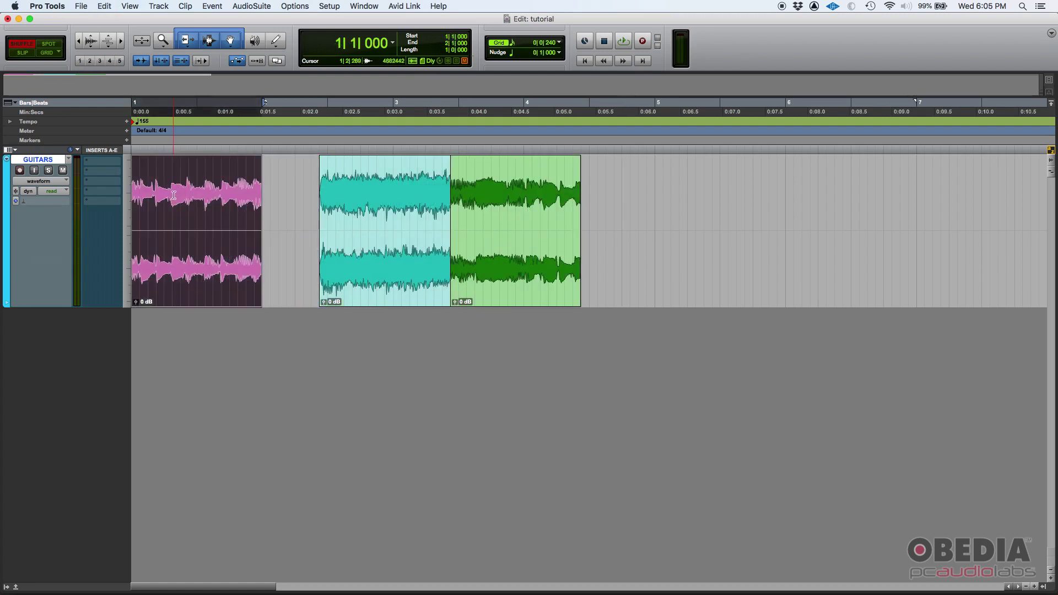
key("super+z")
left_click(590, 165)
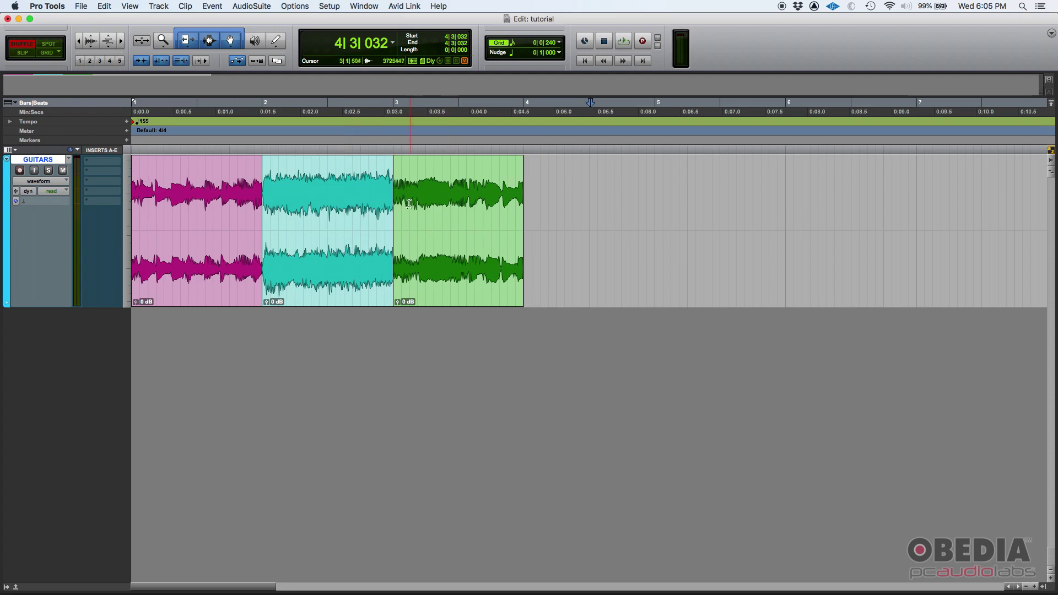
Trim the cyan clip's start inward, undoing the first attempt and trimming again.
left_click(265, 215)
left_click_drag(267, 215, 333, 214)
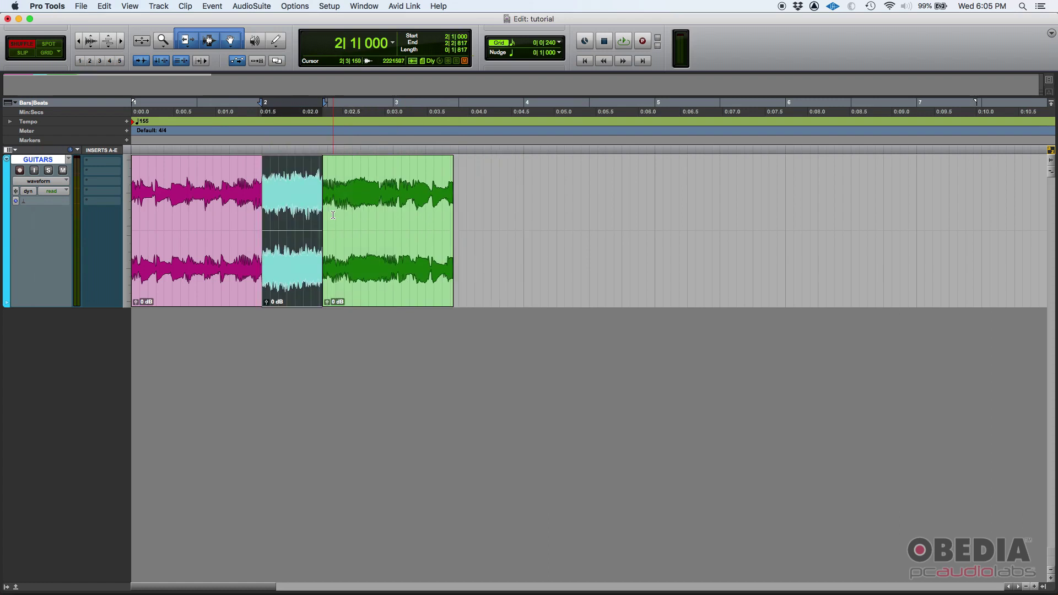
key("super+z")
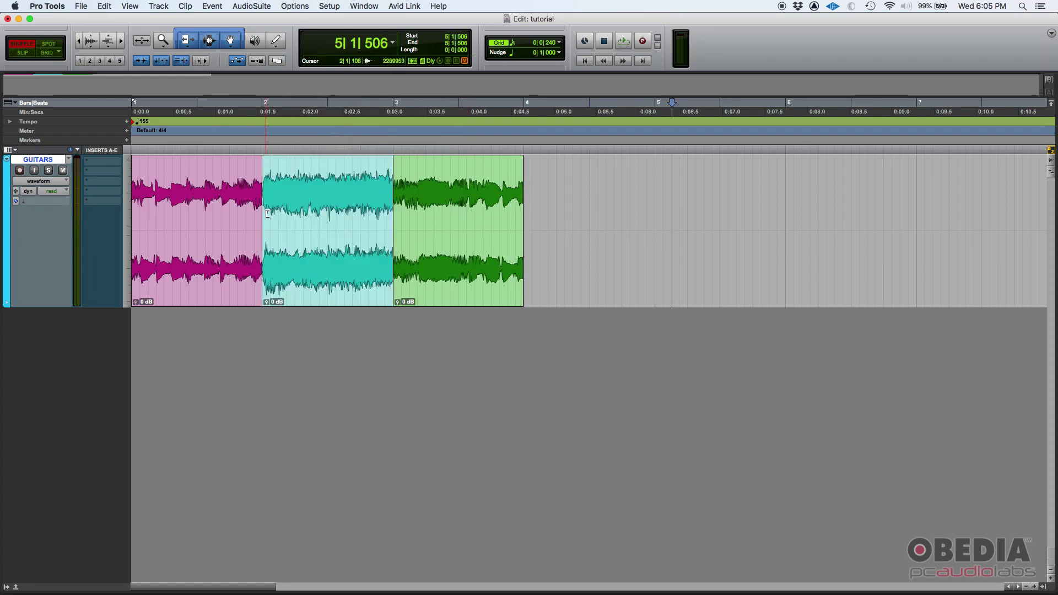
left_click(271, 213)
left_click_drag(271, 214, 305, 210)
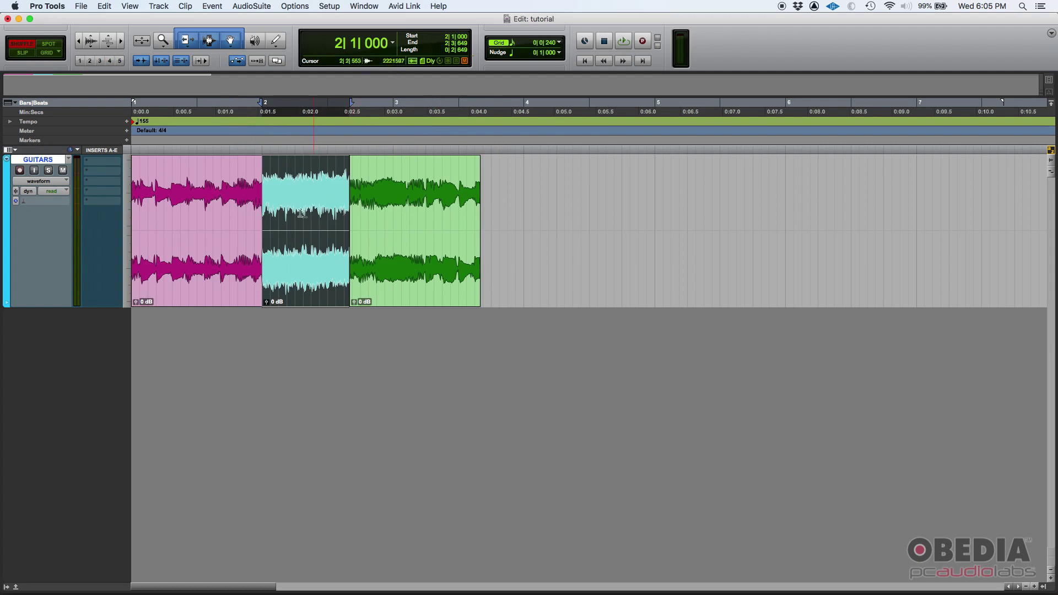
Drag the cyan clip's end out to just past bar 5, with green following.
left_click_drag(343, 213, 436, 213)
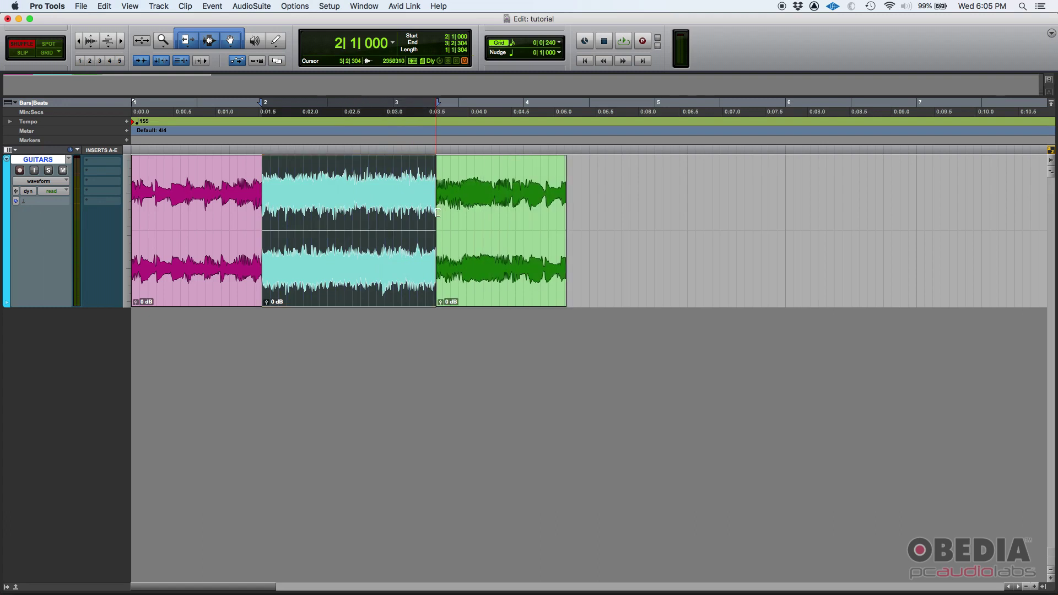
left_click(695, 202)
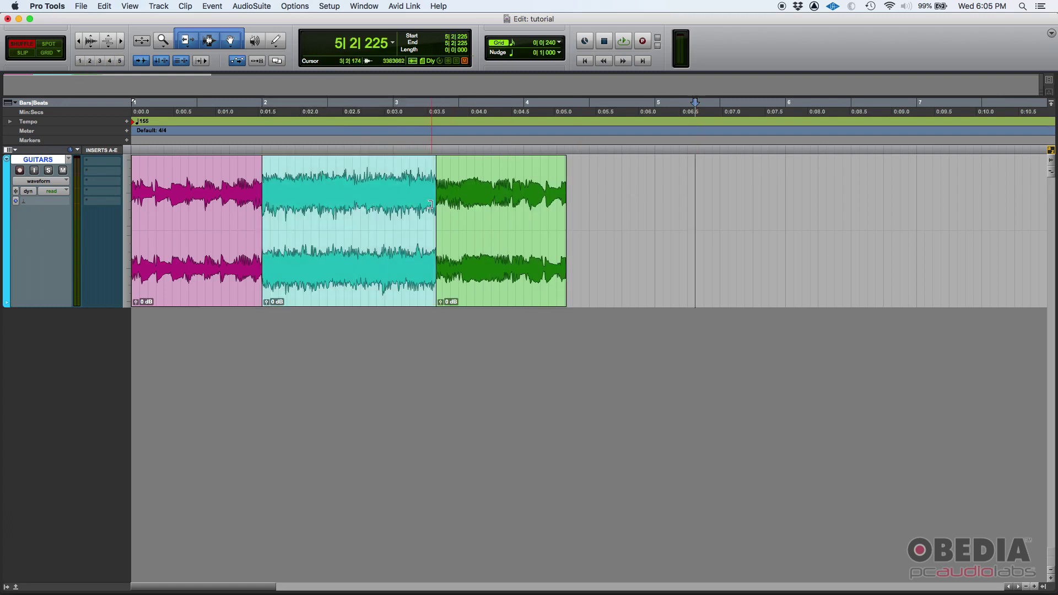
left_click_drag(430, 205, 605, 224)
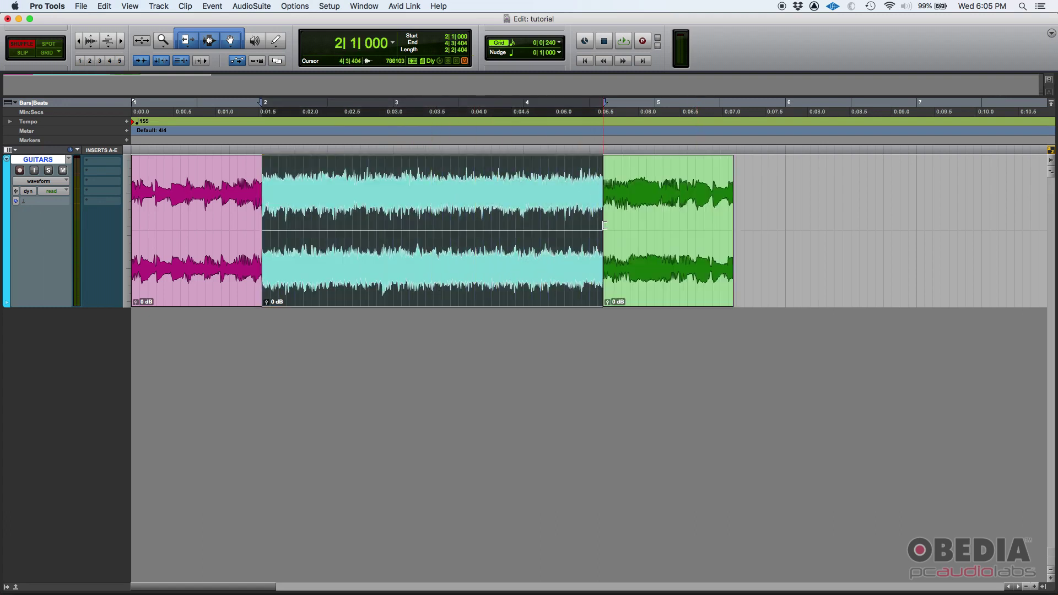
left_click_drag(598, 202, 544, 206)
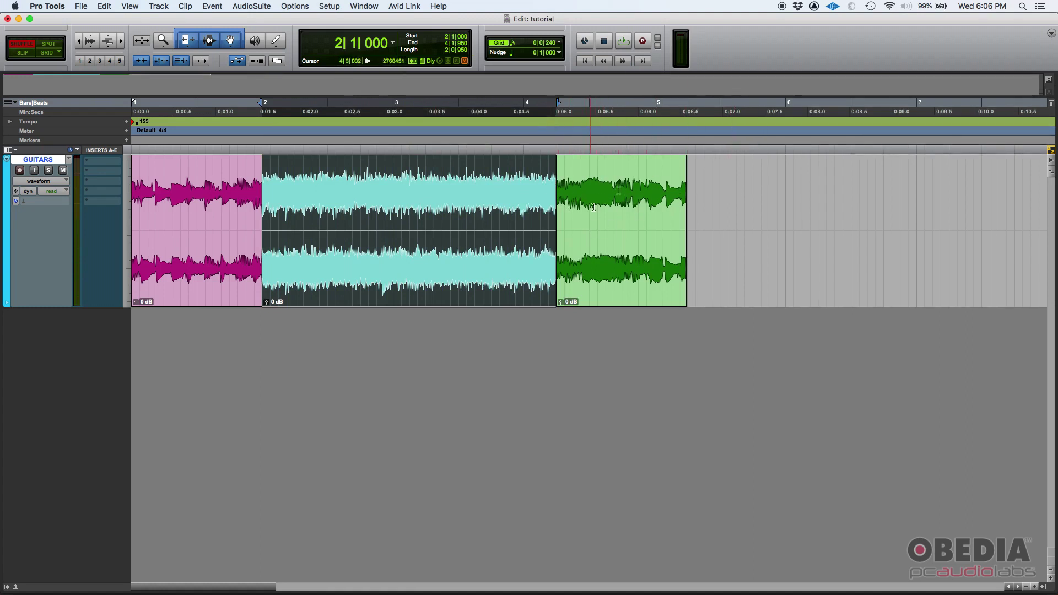
left_click_drag(553, 201, 664, 201)
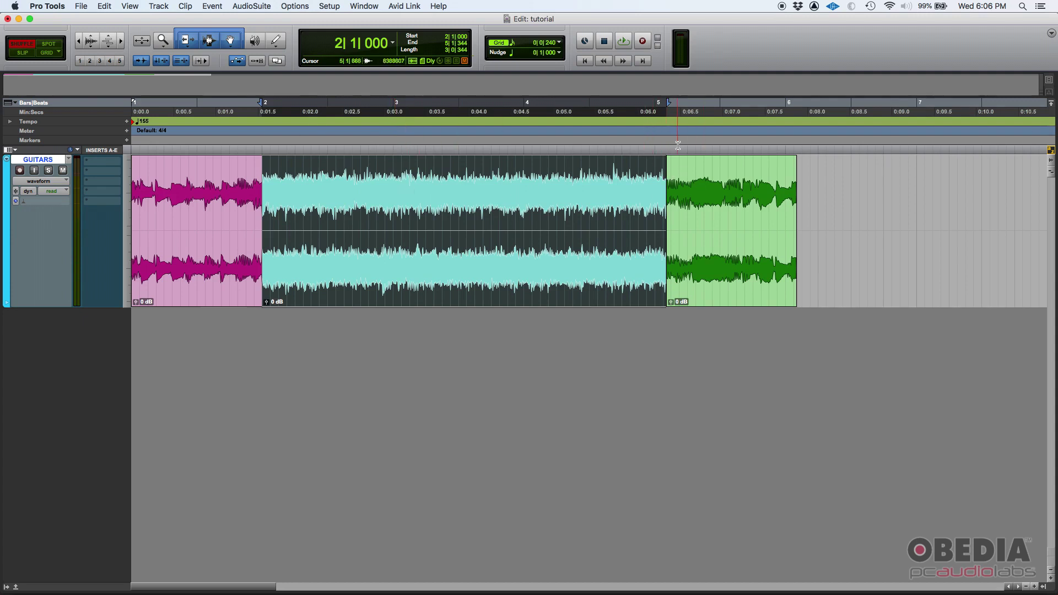
Deselect the extended cyan clip, leaving the three clips ending just past bar 6.
left_click(755, 196)
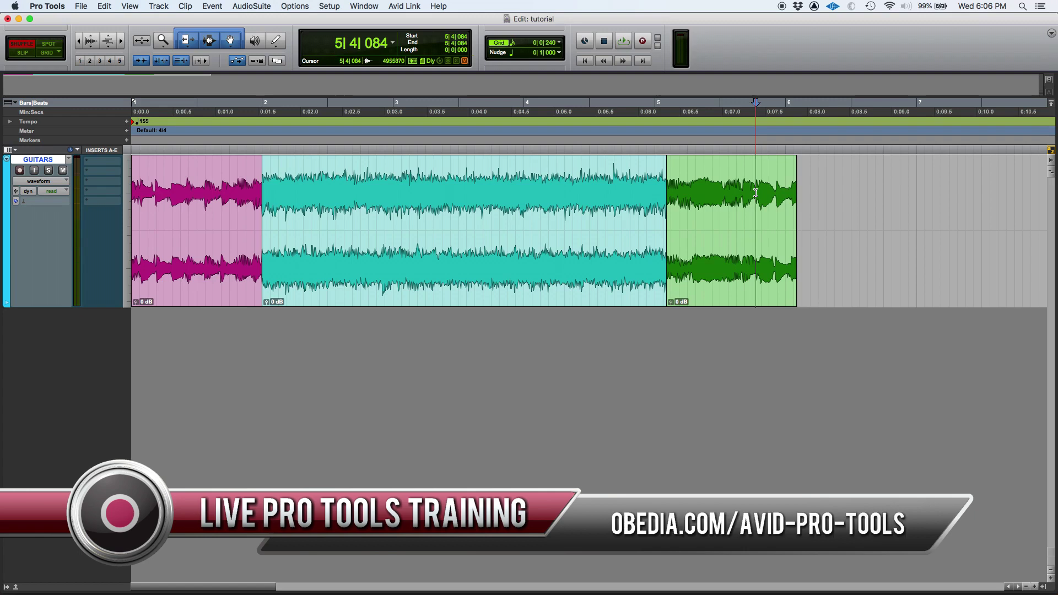
left_click(848, 190)
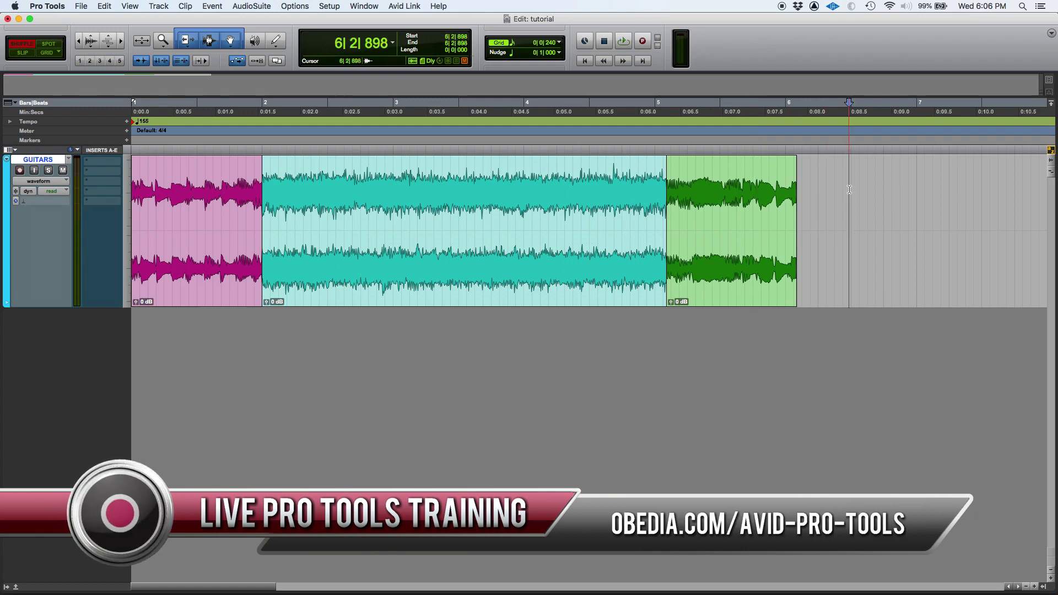